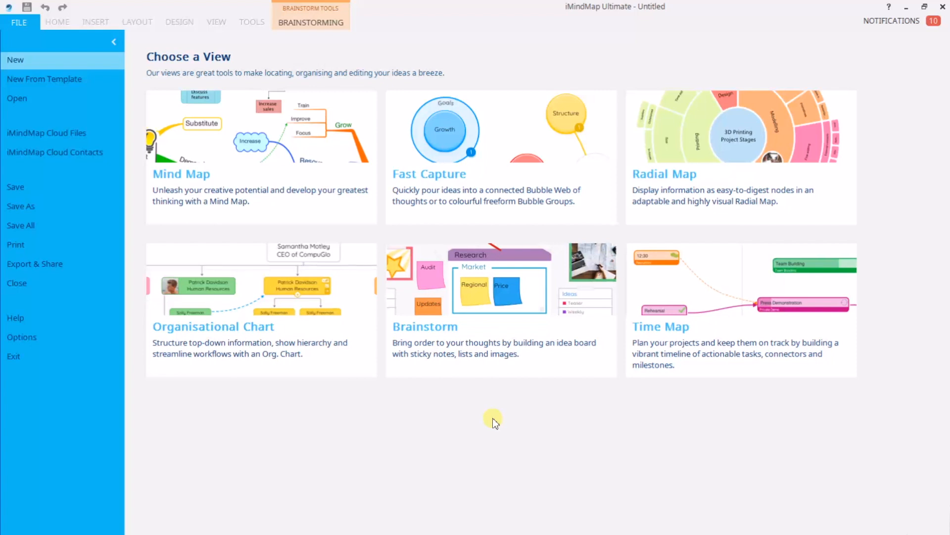
Choose the Brainstorm view to start a new, empty corkboard.
left_click(463, 341)
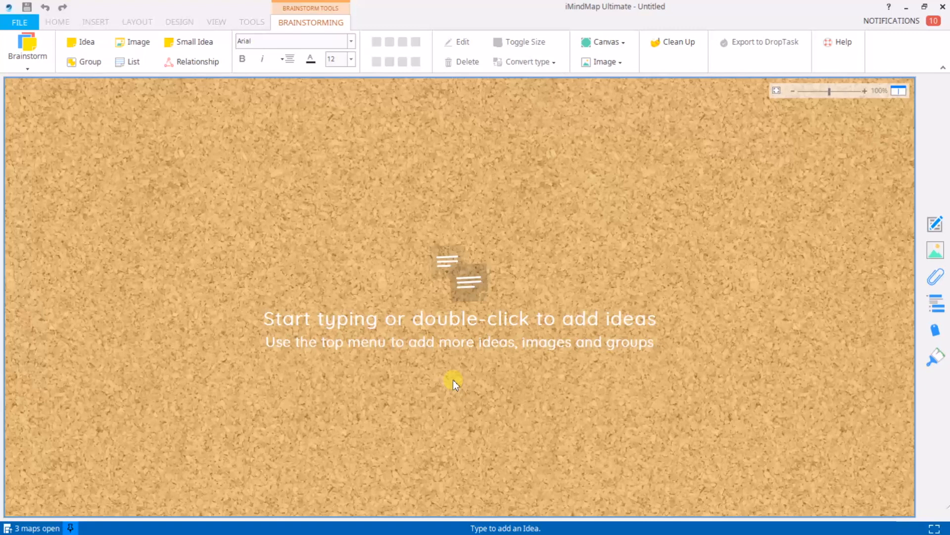
Add a 'Marketing report' note, move it toward the upper left and enlarge it.
type("M")
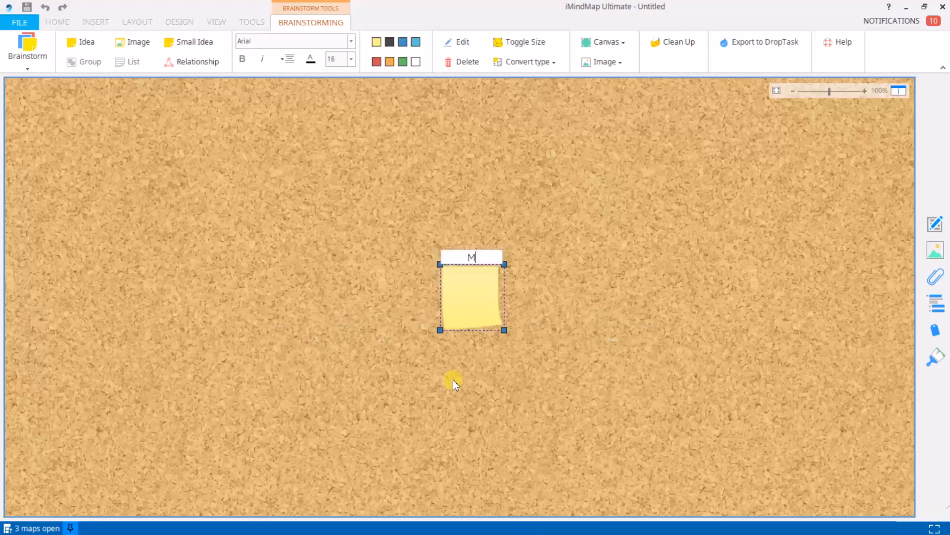
type("arketing report")
key("Return")
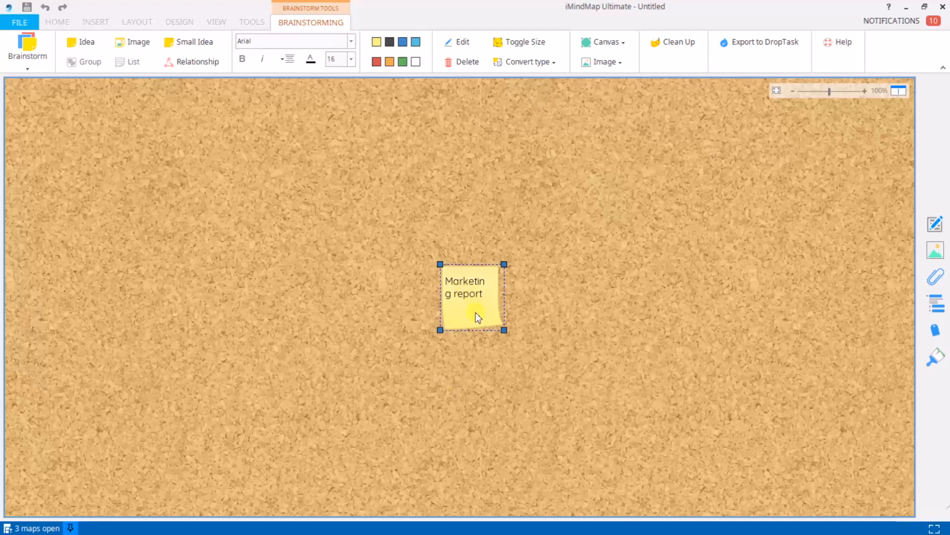
left_click_drag(466, 309, 224, 192)
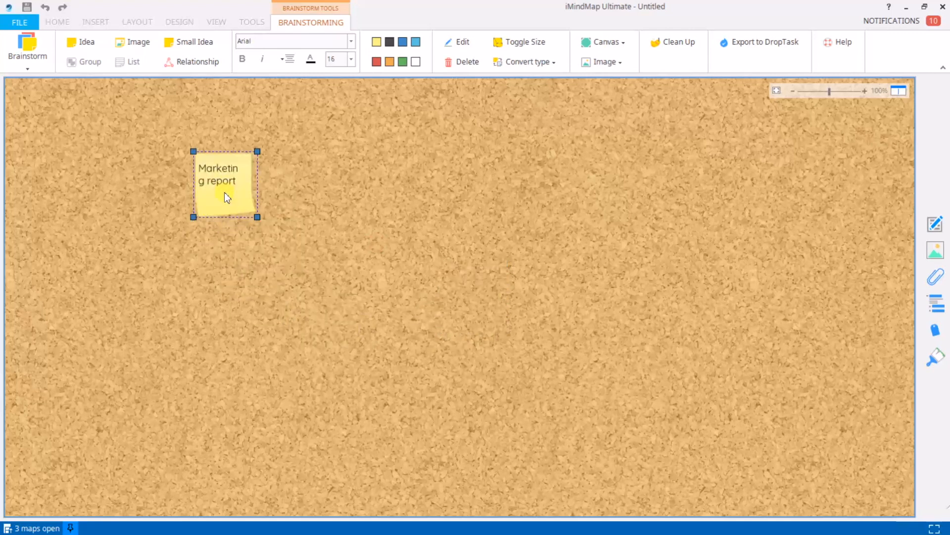
left_click_drag(258, 218, 336, 280)
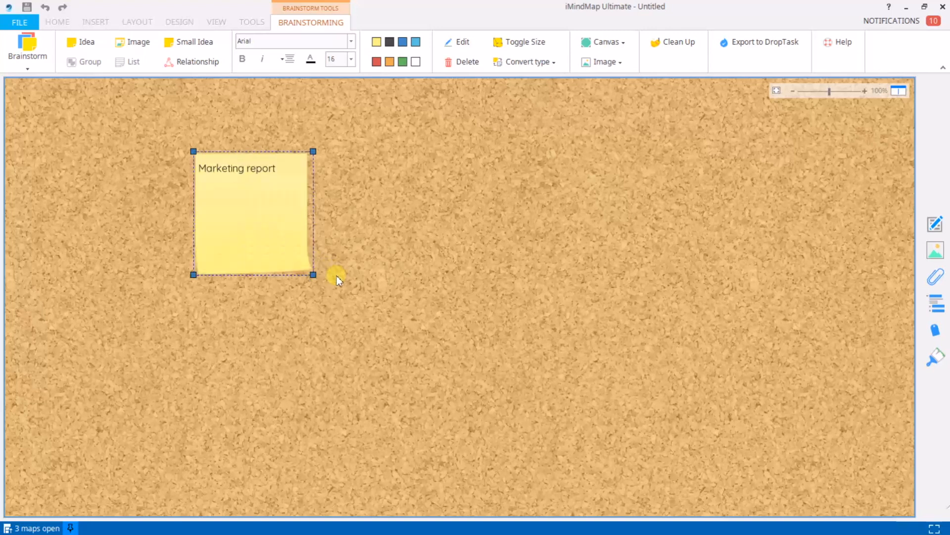
left_click(373, 312)
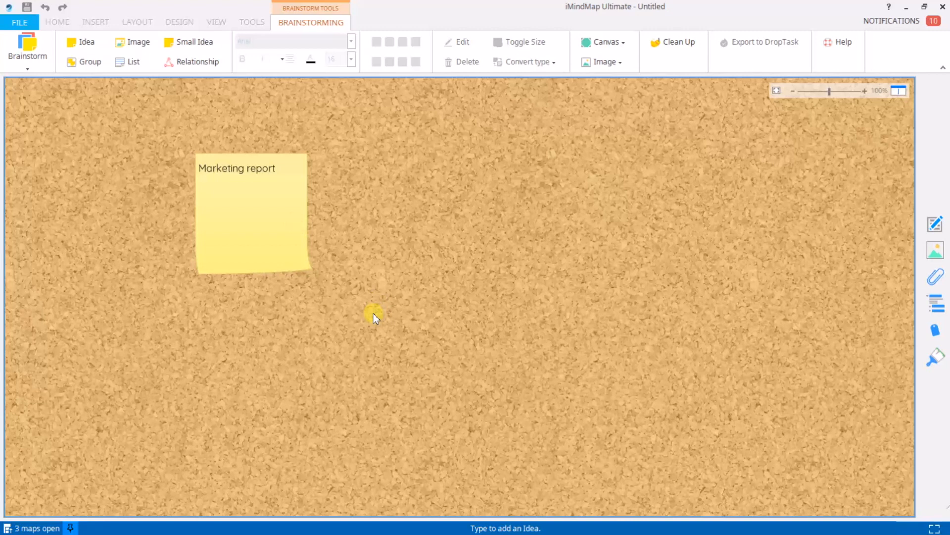
Add notes reading PPC, Adwords and Budget to the corkboard.
type("P")
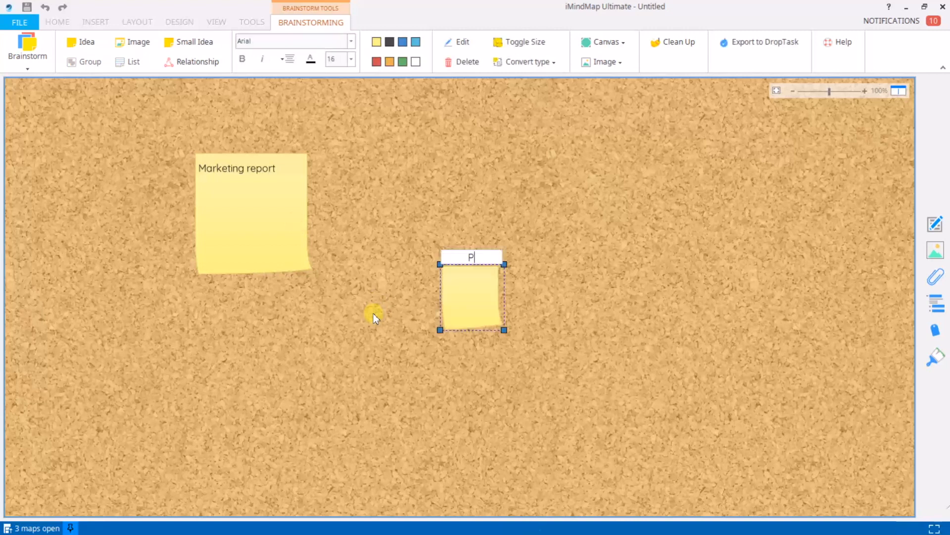
type("PC")
key("Return")
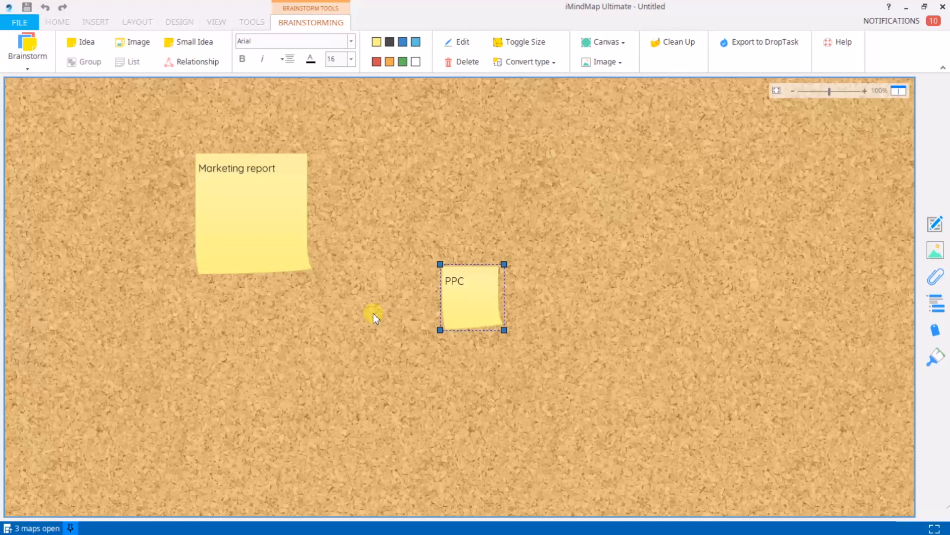
key("Return")
type("Adwords")
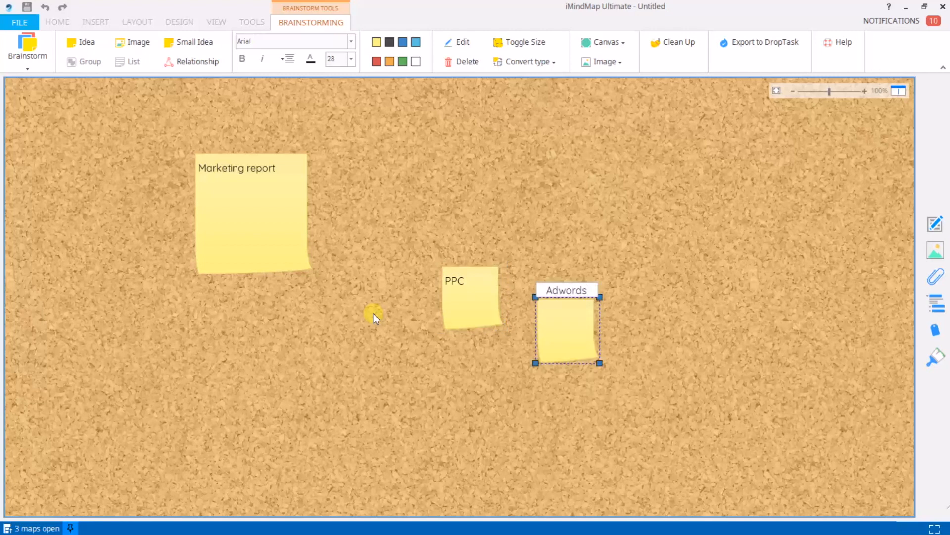
key("Return")
key("Return")
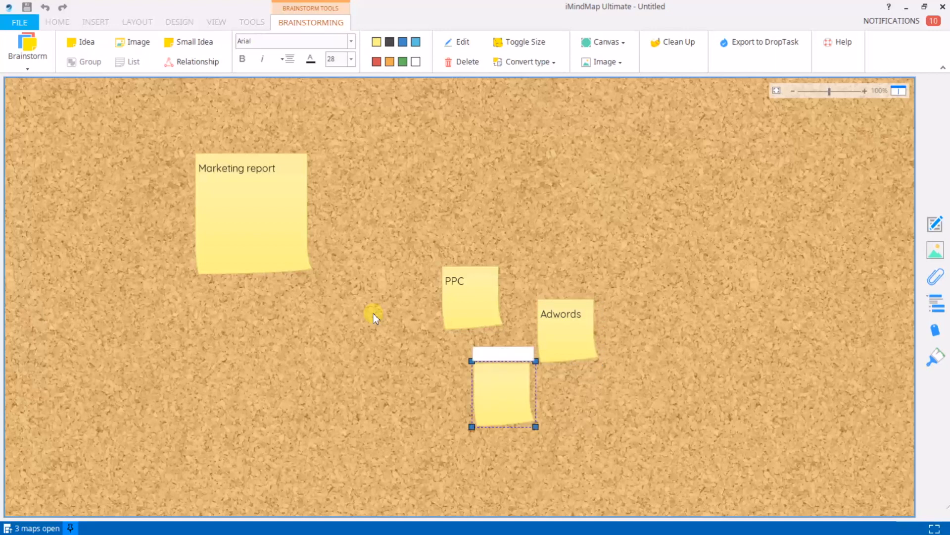
type("Budget")
Add notes reading Sales target, Dentist and Sports day to the corkboard.
key("Return")
key("Return")
type("Sales target")
key("Return")
key("Return")
type("Dentist")
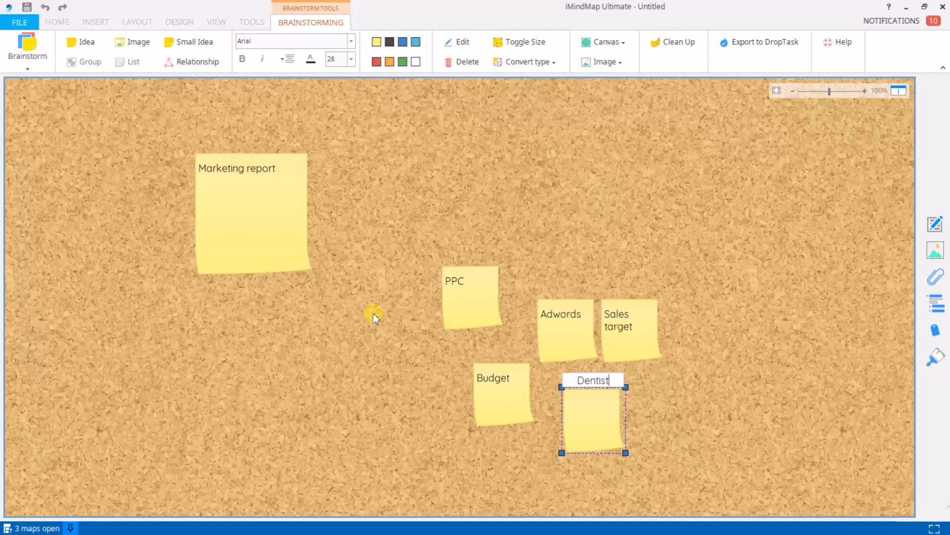
key("Return")
key("Return")
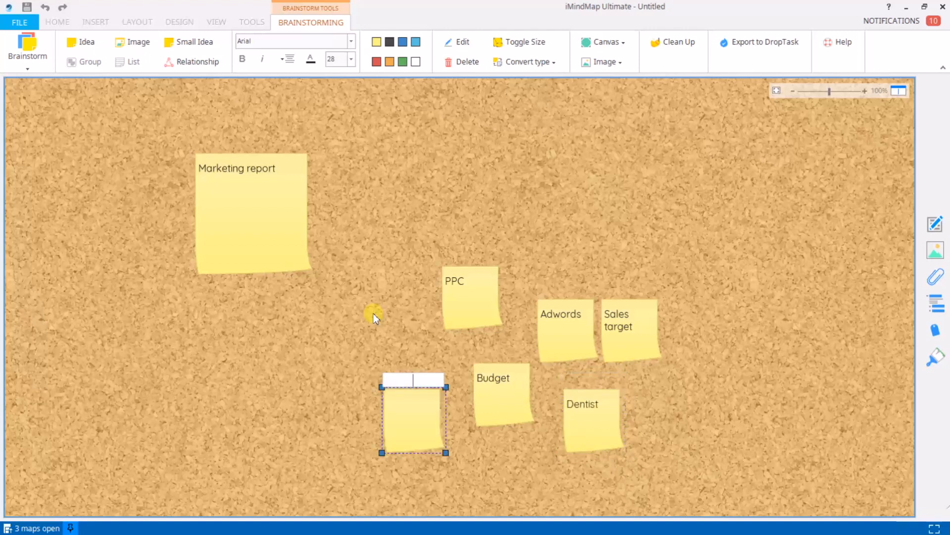
type("Sports day")
key("Return")
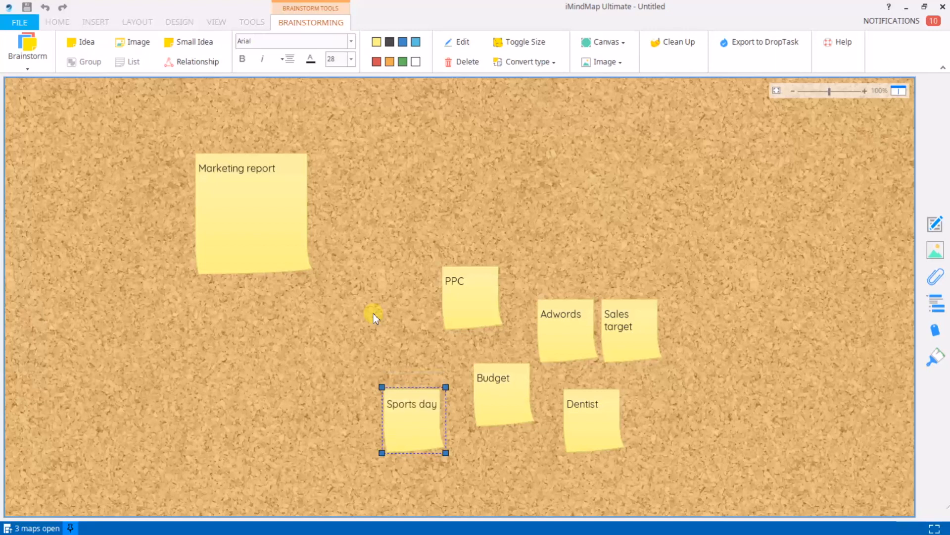
left_click(372, 287)
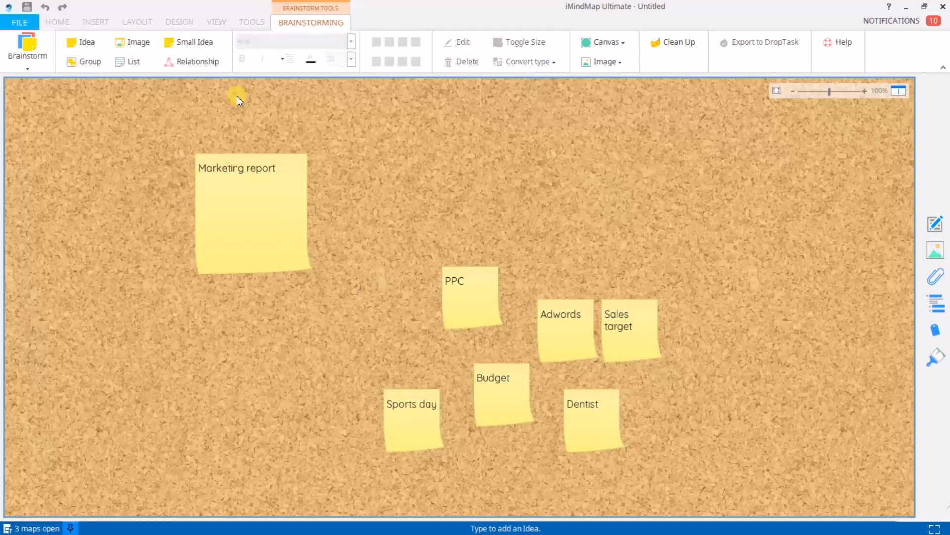
Create a group titled 'Work' in the top-left corner of the board.
left_click(83, 65)
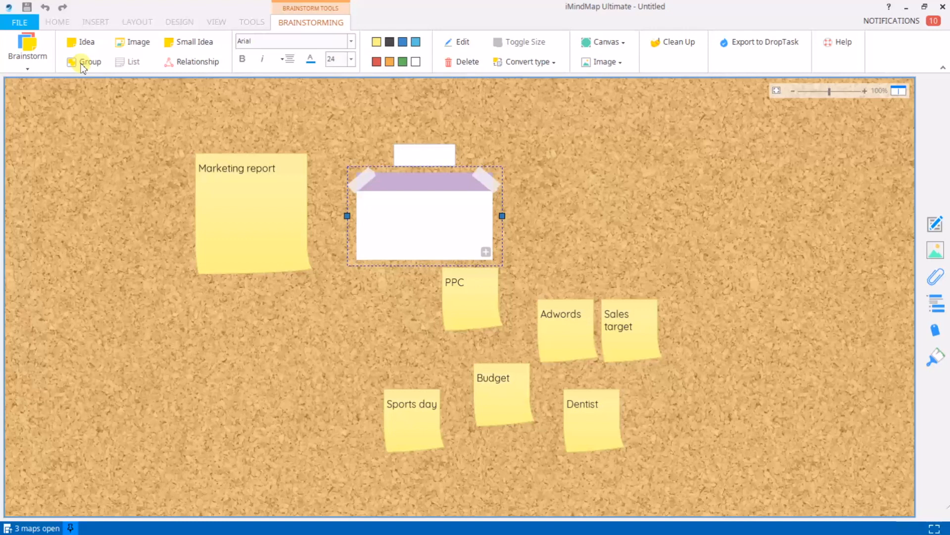
type("Work")
key("Return")
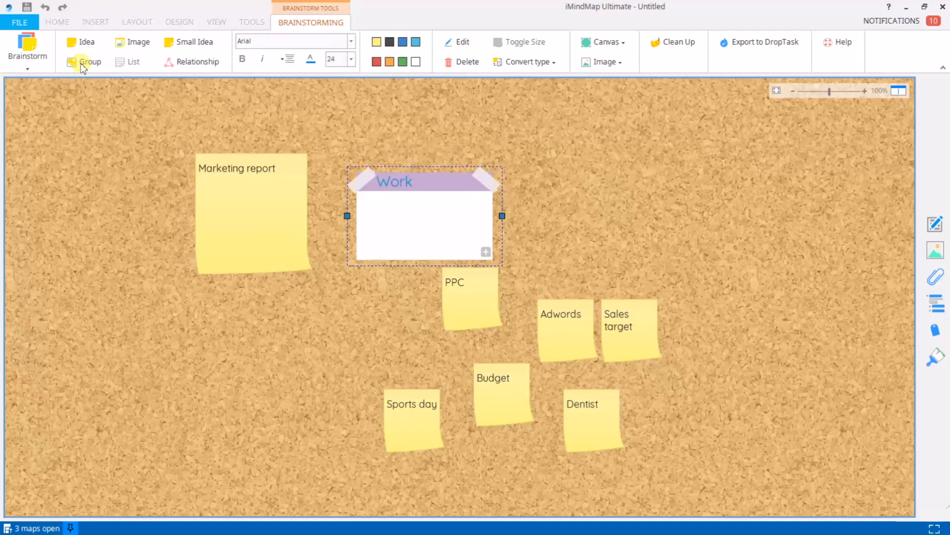
left_click_drag(417, 195, 120, 118)
left_click(449, 201)
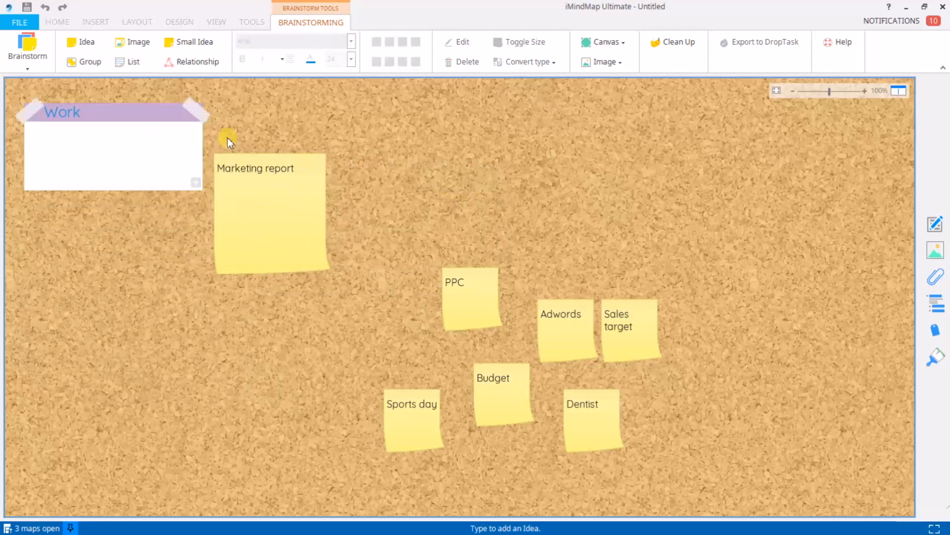
Create a group titled 'Home' near the top of the board.
left_click(87, 64)
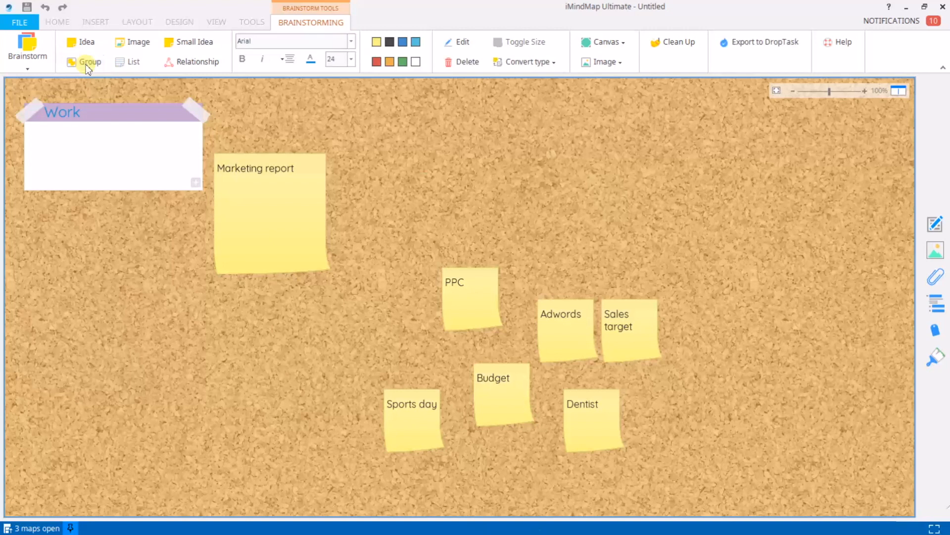
type("Home")
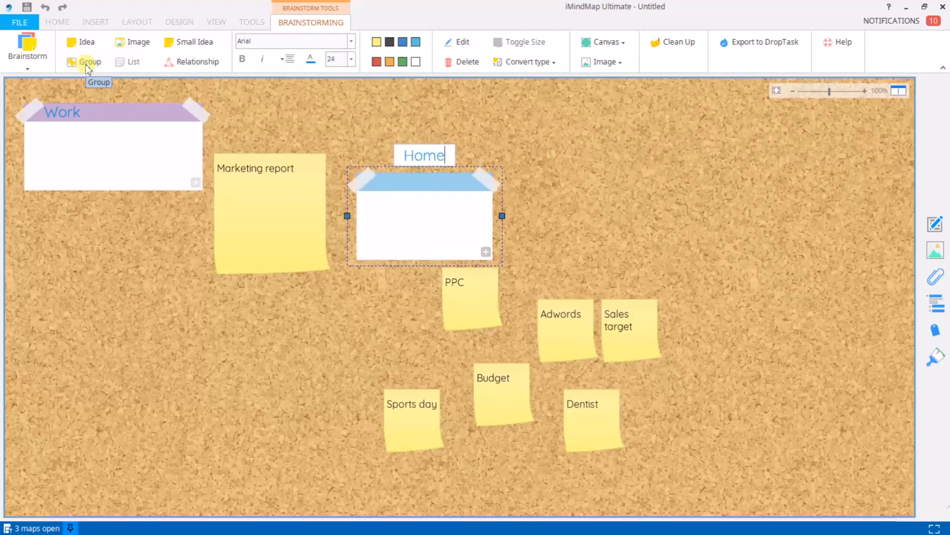
key("Return")
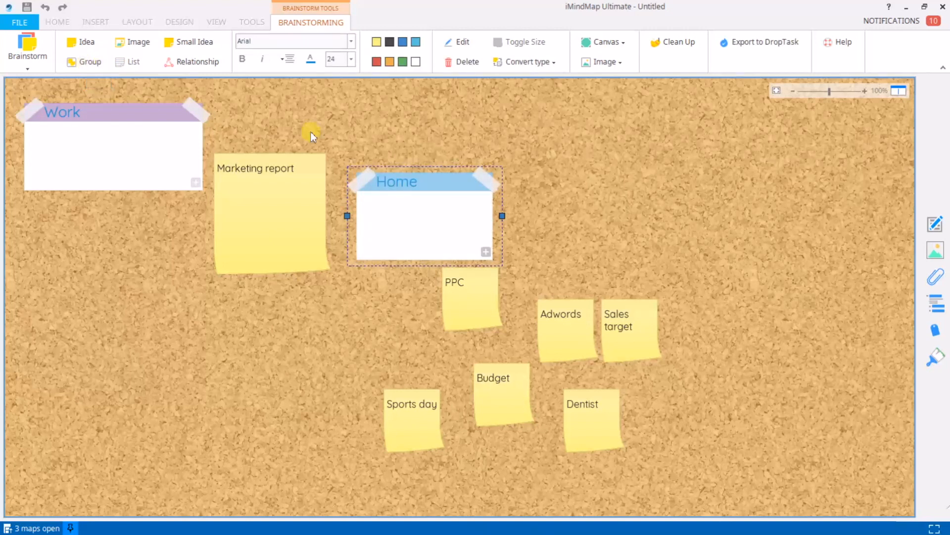
left_click_drag(418, 188, 417, 121)
Sort the work notes into Work, Sports day and Dentist into Home, then shift Work right.
left_click_drag(275, 211, 99, 188)
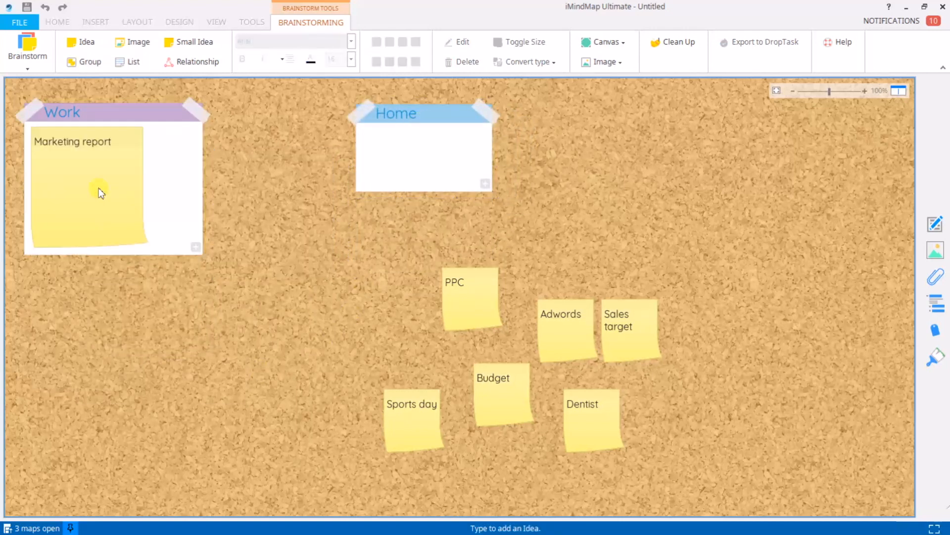
left_click_drag(473, 298, 187, 163)
left_click_drag(562, 322, 144, 299)
left_click_drag(414, 426, 399, 171)
left_click_drag(498, 414, 189, 266)
left_click_drag(594, 436, 460, 180)
left_click_drag(623, 346, 145, 361)
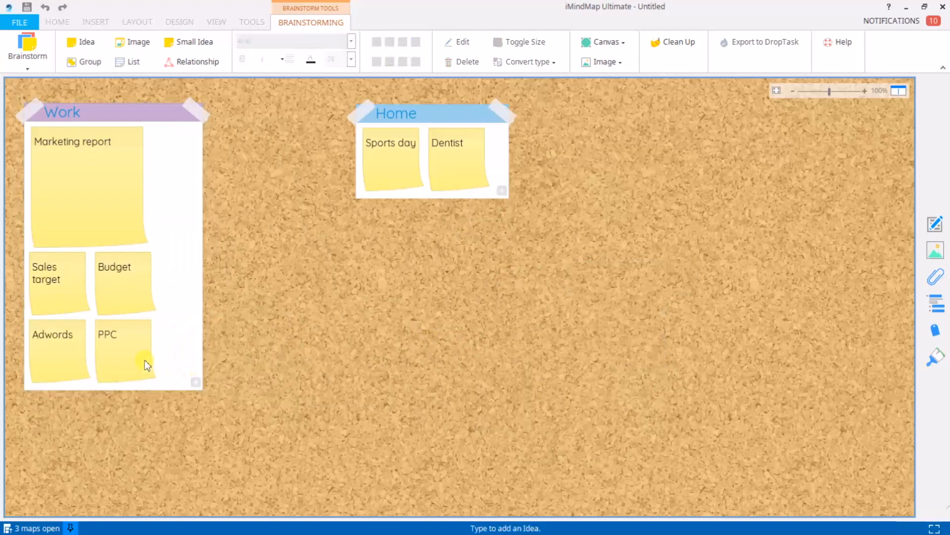
left_click_drag(150, 117, 260, 118)
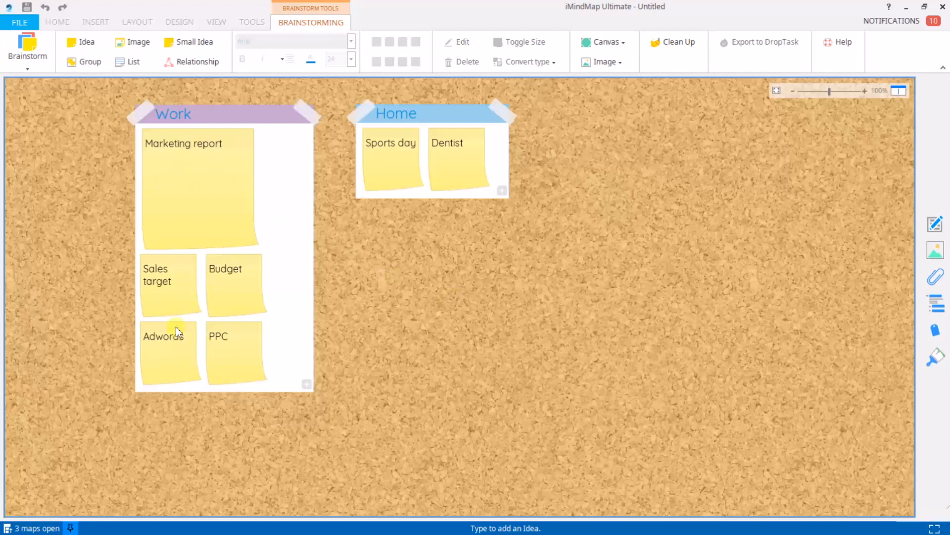
Convert the Marketing report note into a group.
left_click(210, 207)
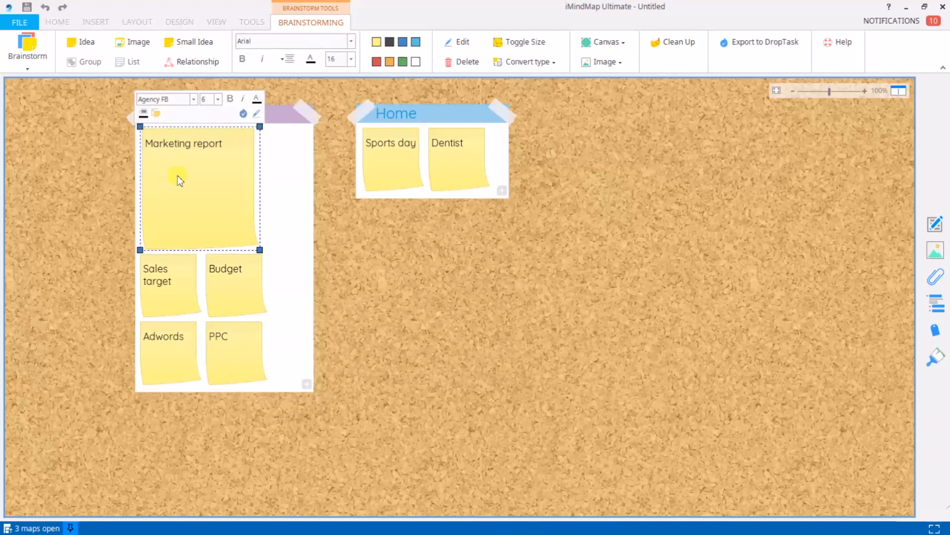
left_click(541, 62)
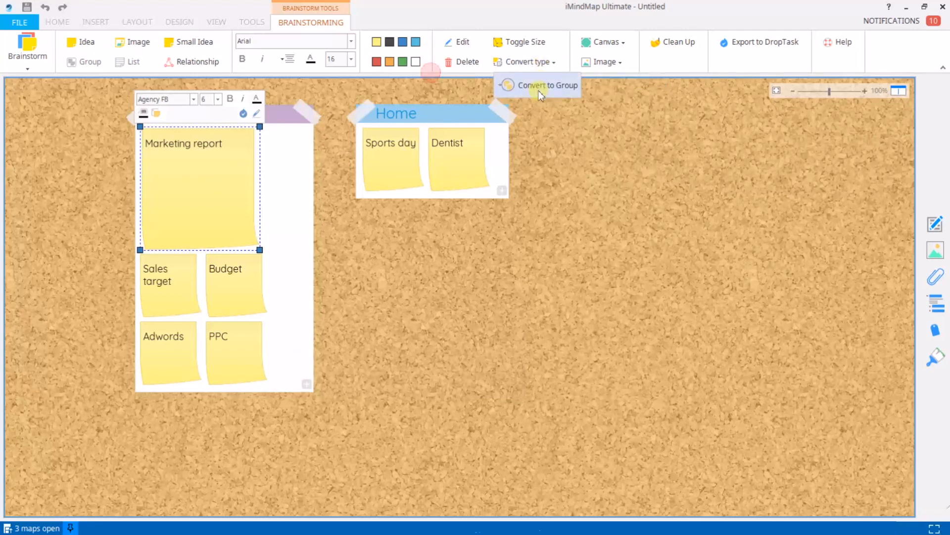
left_click(539, 91)
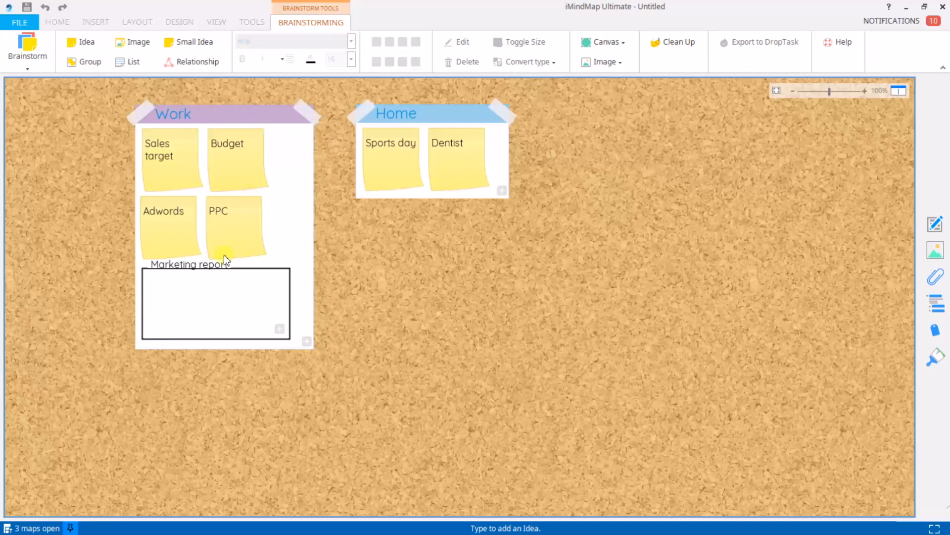
Move PPC, Adwords, Sales target and Budget inside Marketing report.
left_click_drag(231, 209, 213, 289)
left_click_drag(179, 212, 262, 296)
left_click_drag(170, 154, 204, 219)
left_click_drag(171, 156, 243, 306)
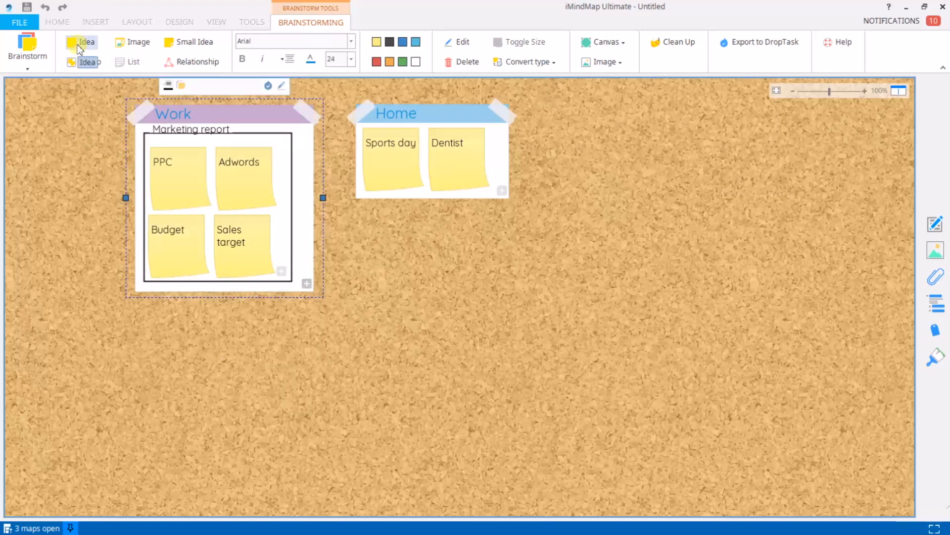
Add 'Away Day' and 'Mail campaign' notes to Work, enlarging Mail campaign.
left_click(82, 42)
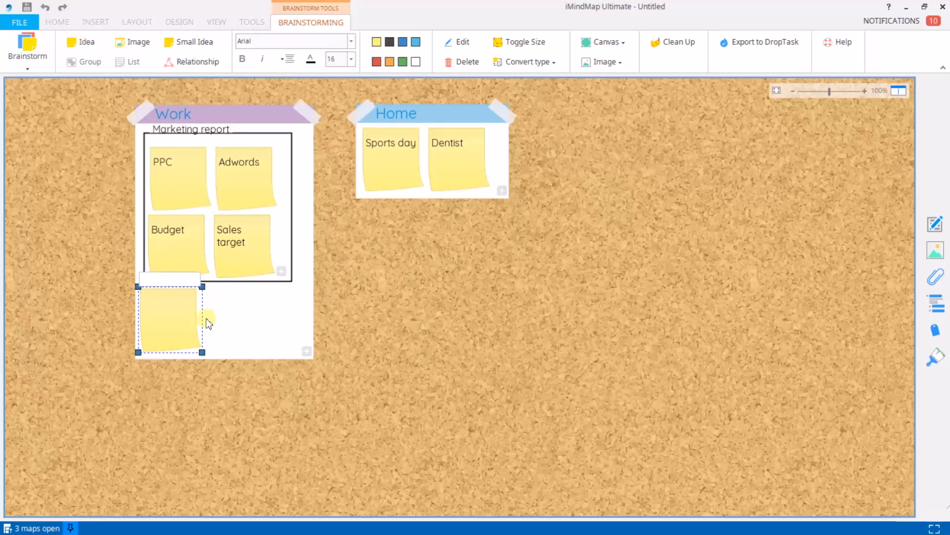
type("Away Day")
key("Return")
key("Return")
type("Mail campaign")
key("Return")
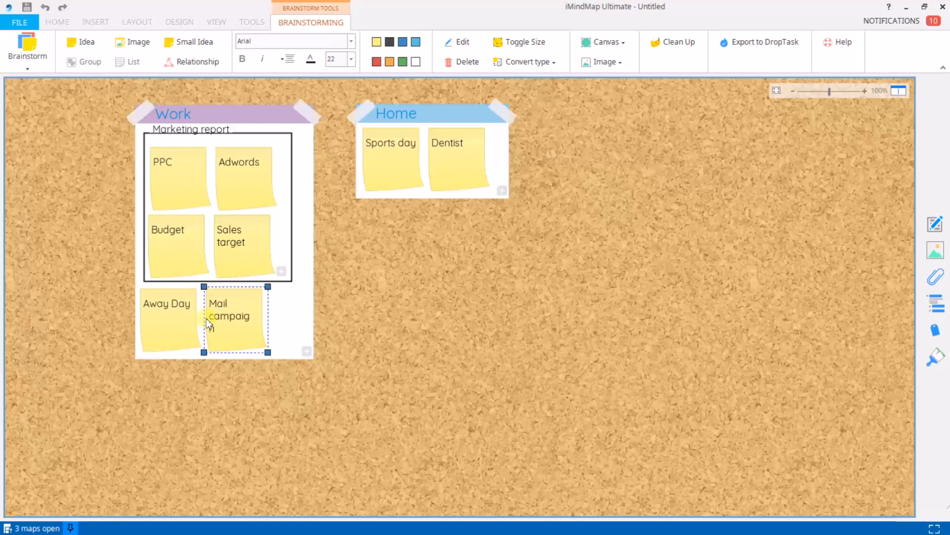
left_click_drag(269, 355, 287, 366)
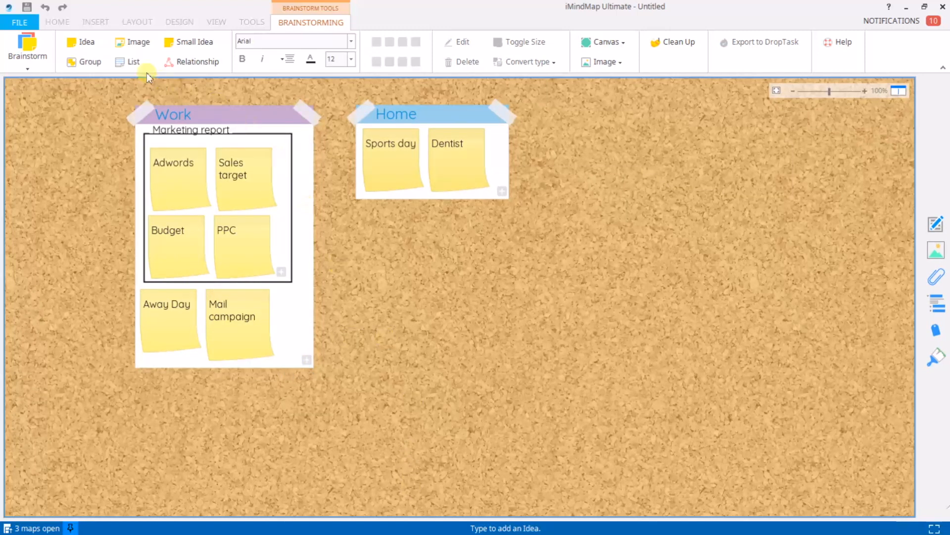
Create a new list titled 'Shopping'.
left_click(123, 64)
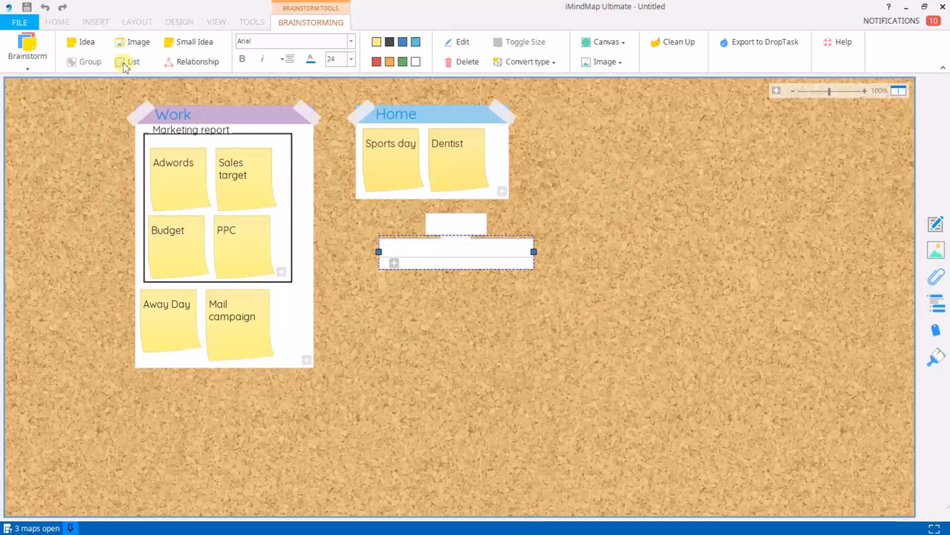
type("Shopping")
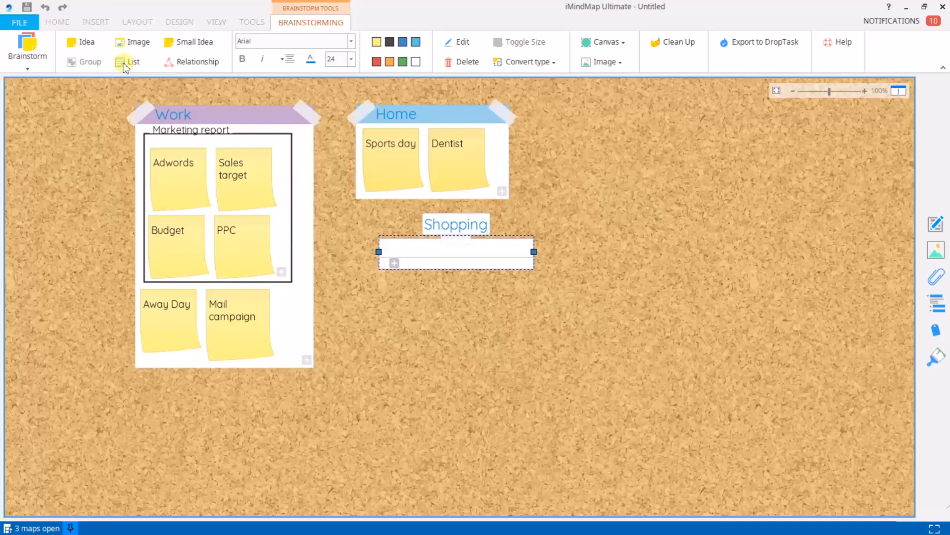
key("Return")
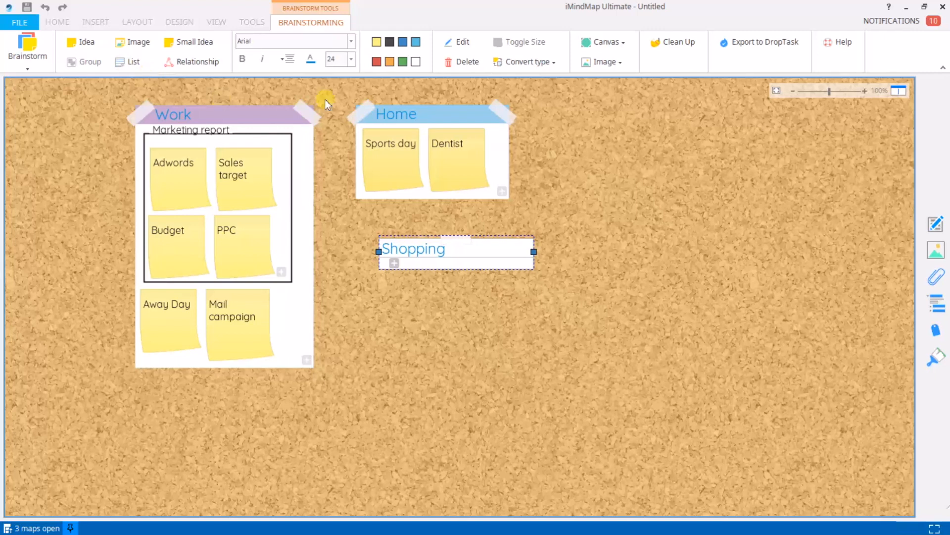
Fill the list with Milk, Honey, Bread and Olives and place it beside Home.
left_click(395, 263)
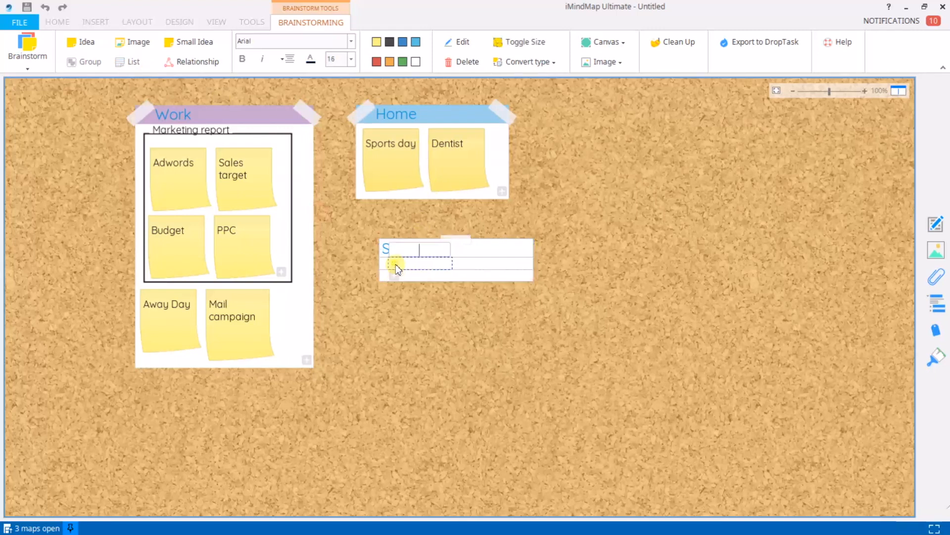
type("Milk")
key("Return")
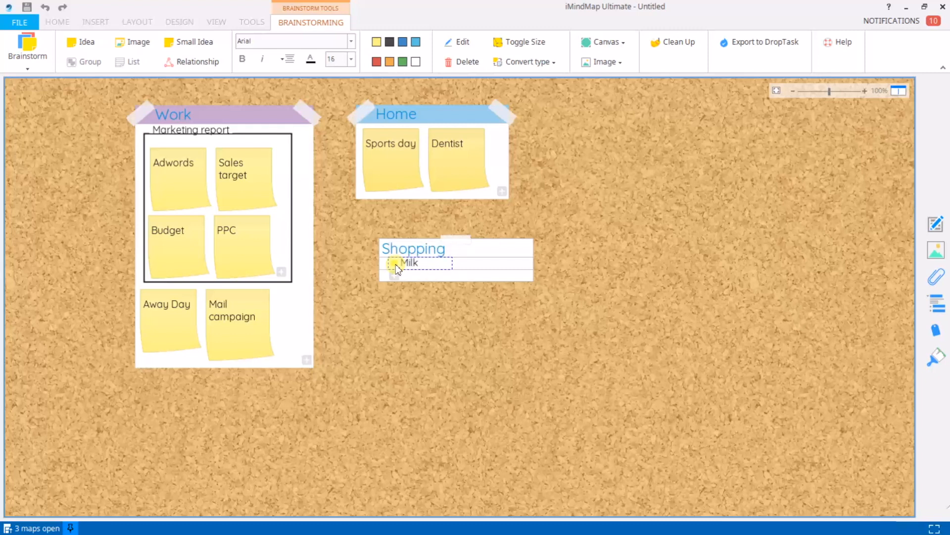
key("Return")
type("Honey")
key("Return")
key("Return")
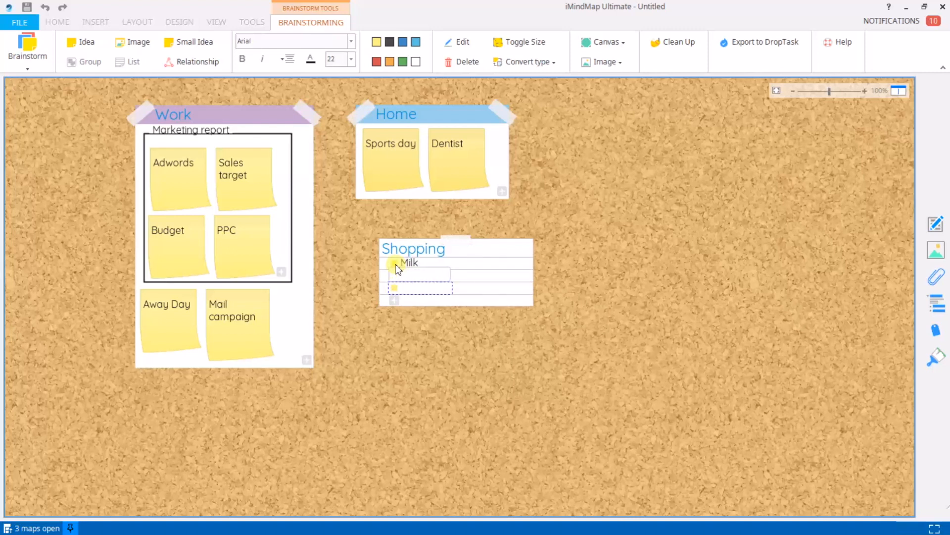
key("Return")
key("Return")
type("Olives")
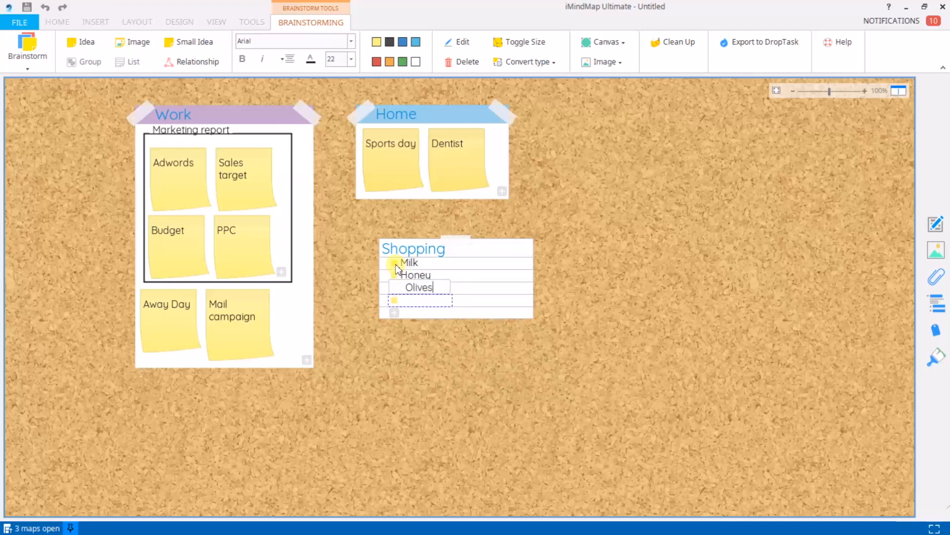
key("Return")
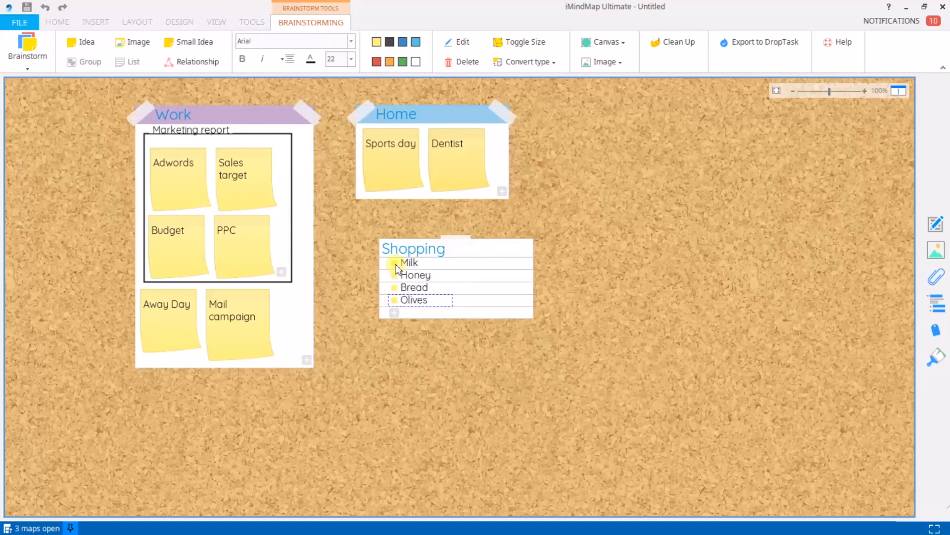
left_click_drag(486, 250, 637, 129)
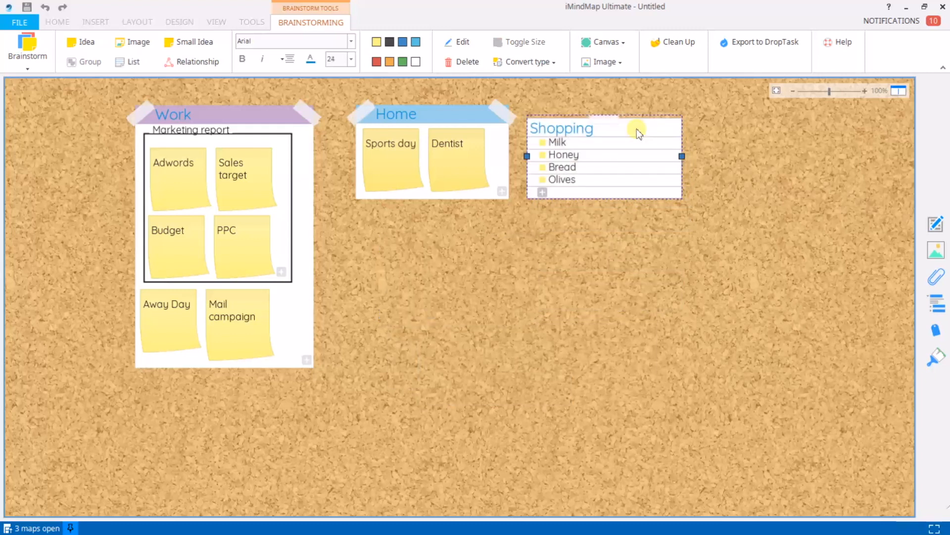
left_click(481, 283)
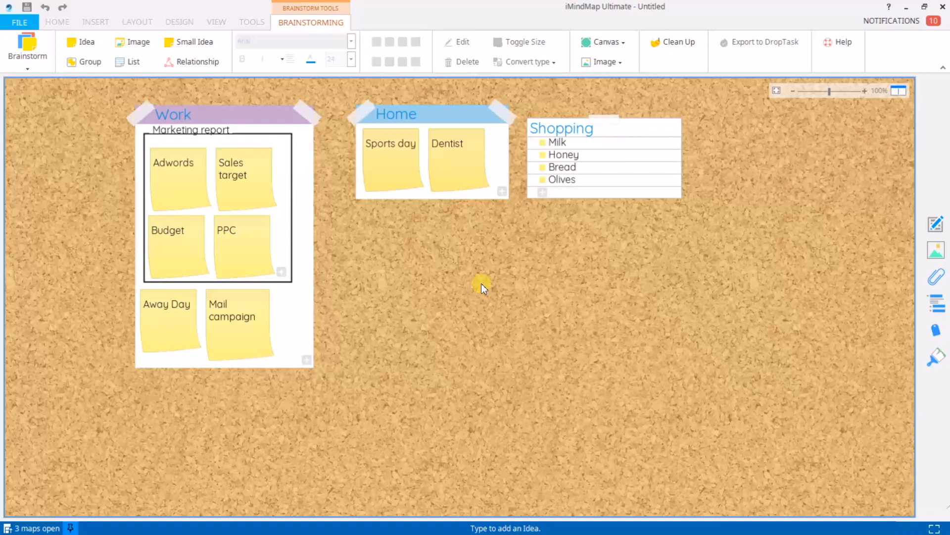
Colour the Adwords note blue and the PPC note green.
left_click(173, 189)
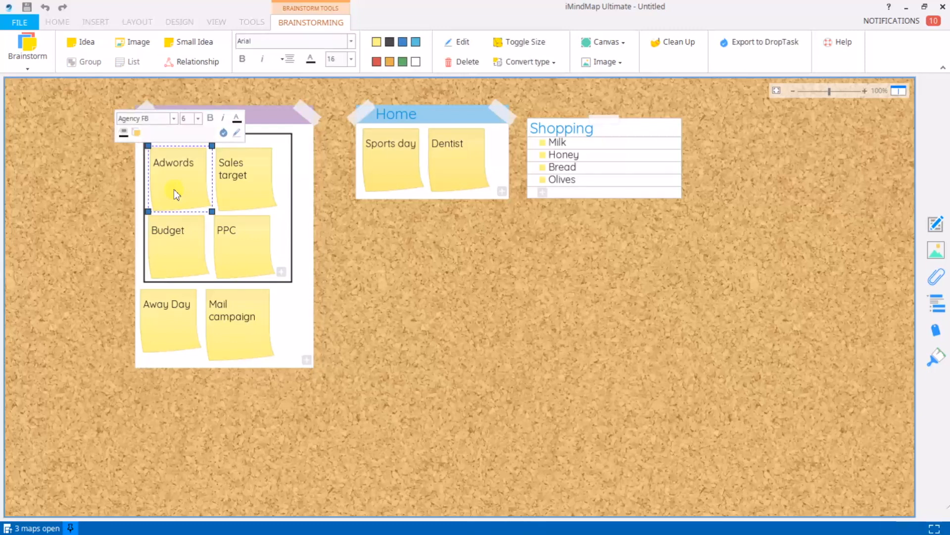
left_click(420, 44)
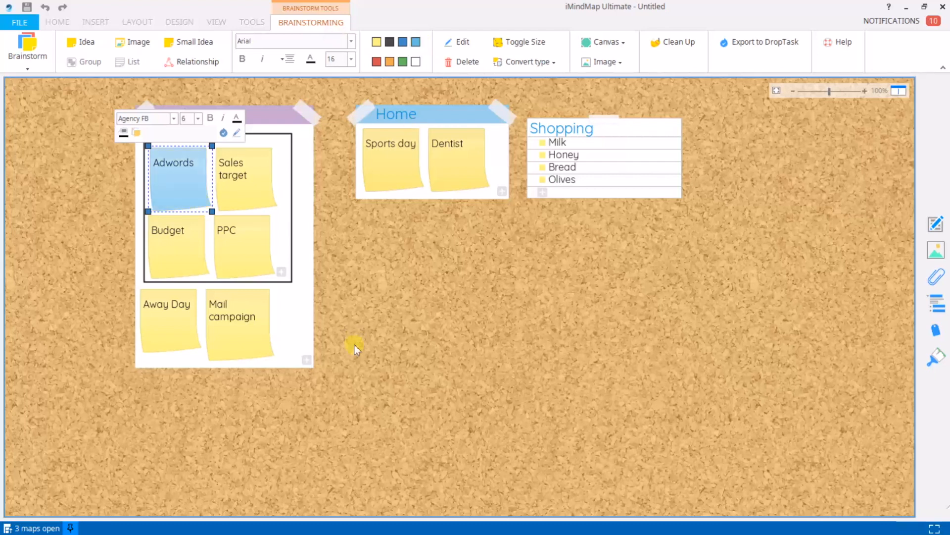
left_click(244, 239)
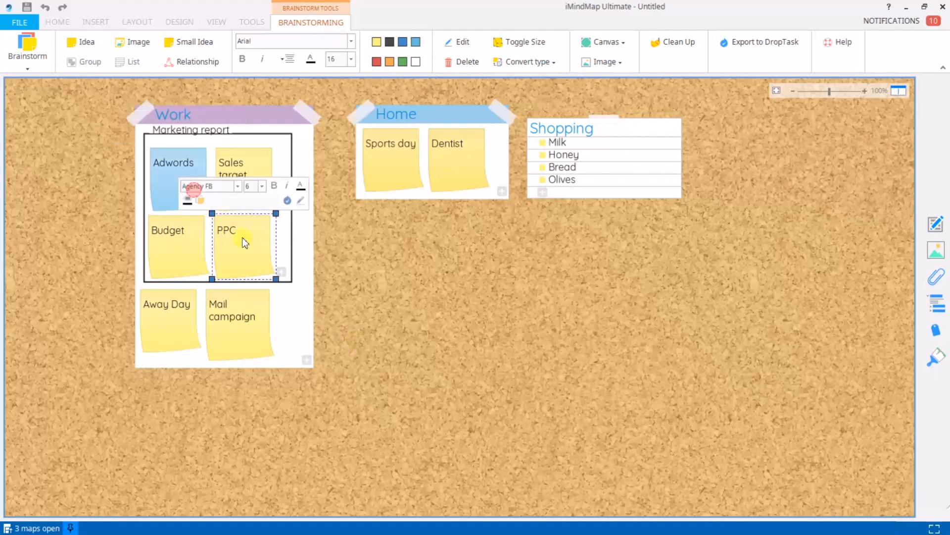
left_click(402, 62)
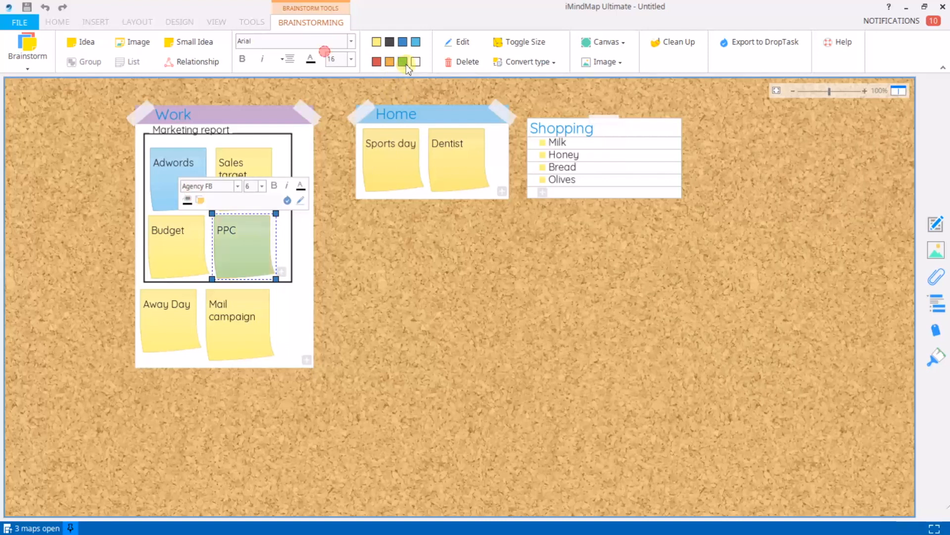
left_click(410, 289)
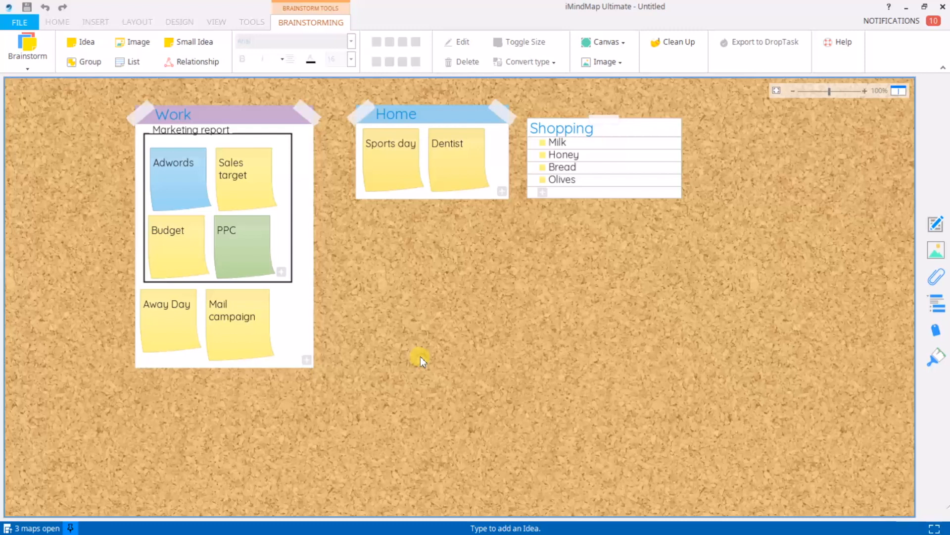
Attach a cash image from a 'money' online search to the Budget note.
left_click(173, 257)
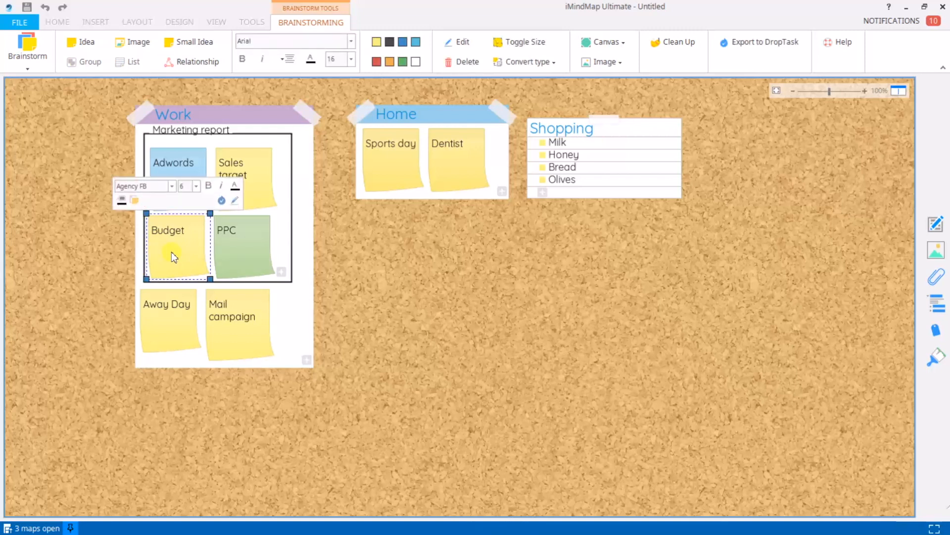
left_click(932, 253)
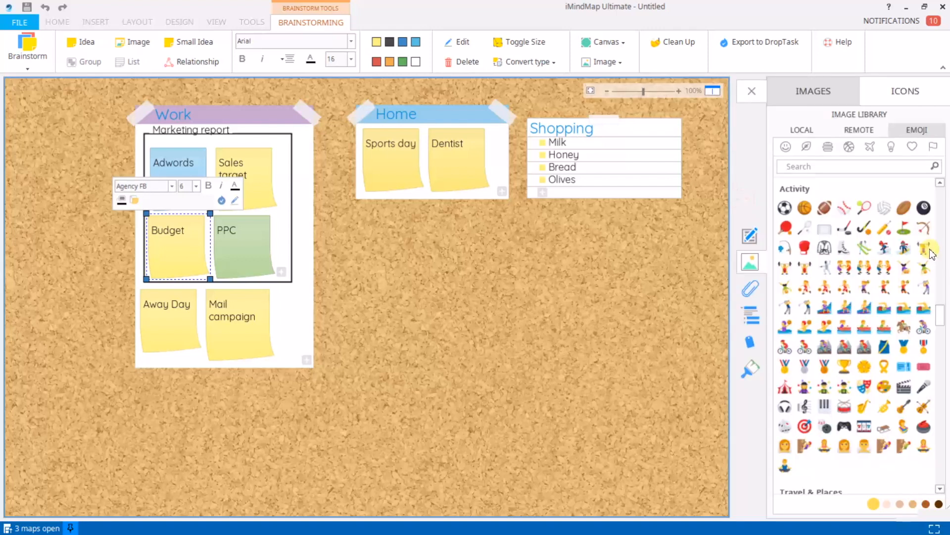
left_click(854, 132)
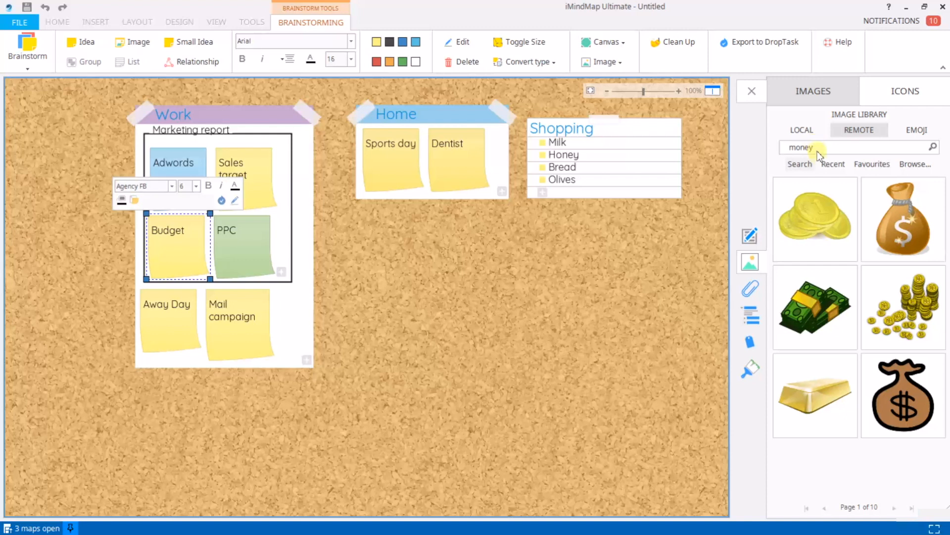
left_click(836, 299)
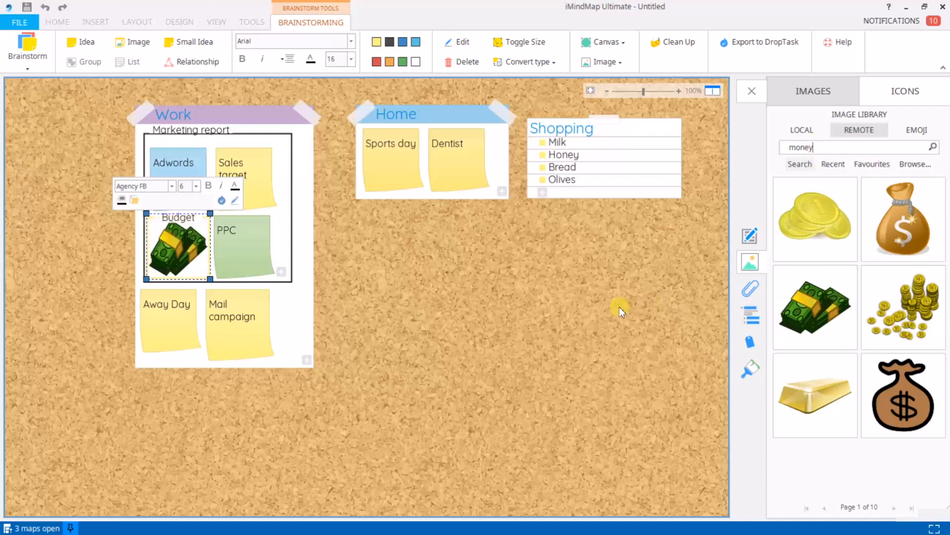
Add a gold medal emoji to Sports day and nudge the Home group slightly.
left_click(378, 174)
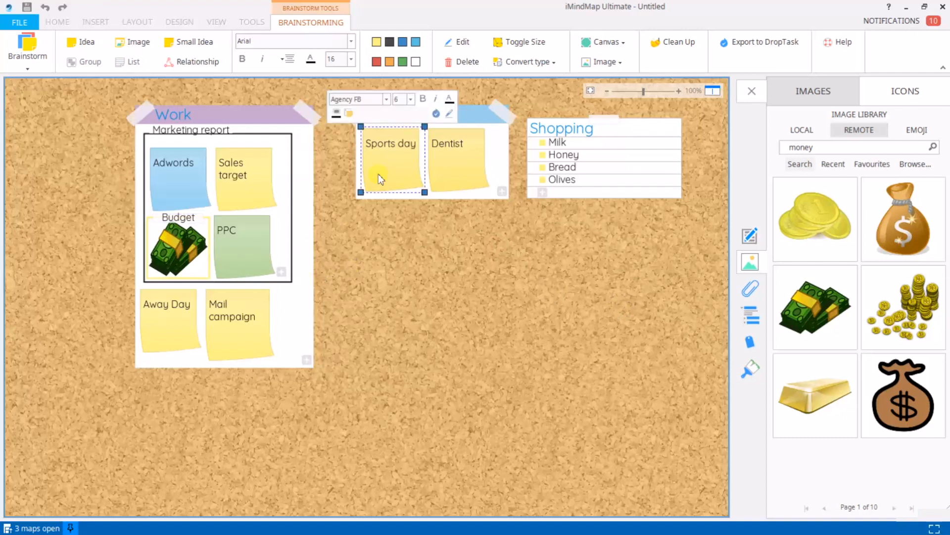
left_click(917, 129)
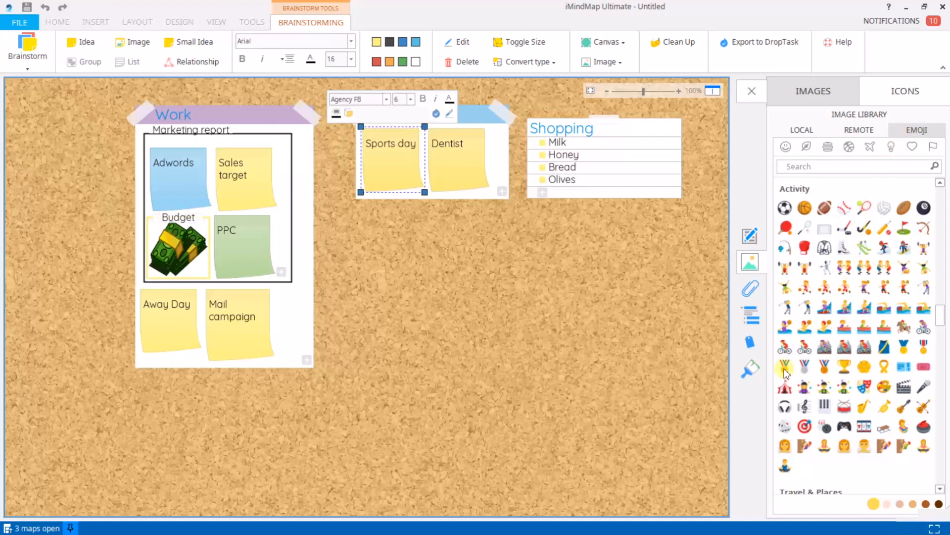
left_click(785, 369)
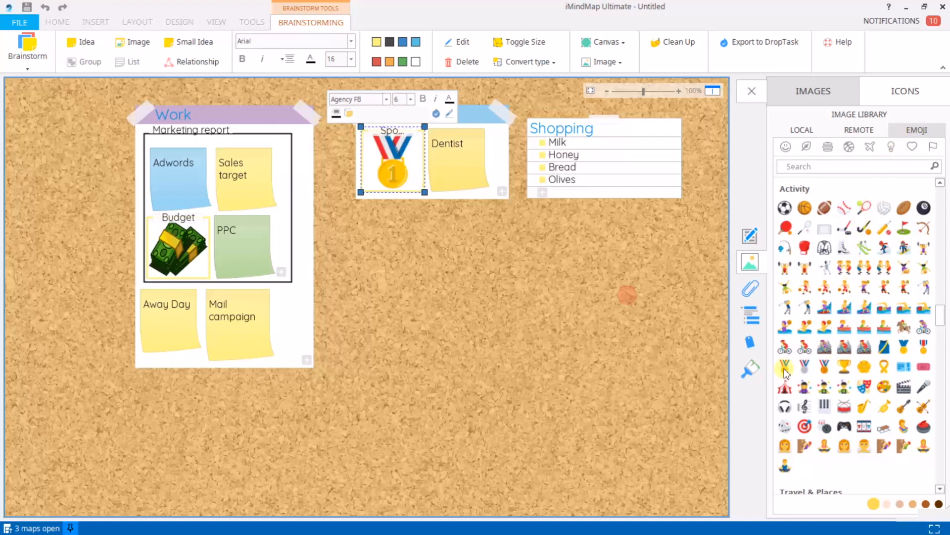
left_click(393, 319)
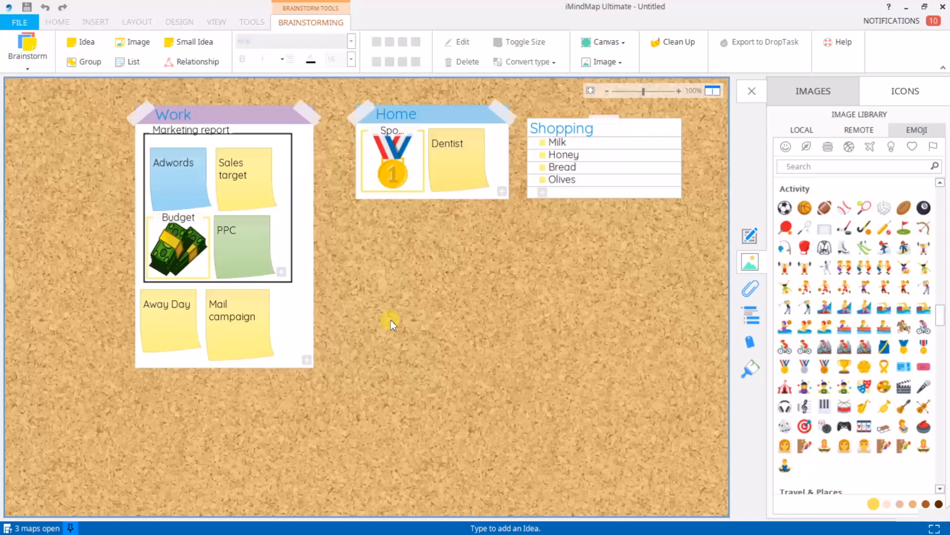
mouse_move(447, 117)
left_mouse_down()
mouse_move(428, 128)
mouse_move(445, 130)
left_mouse_up()
left_click(431, 283)
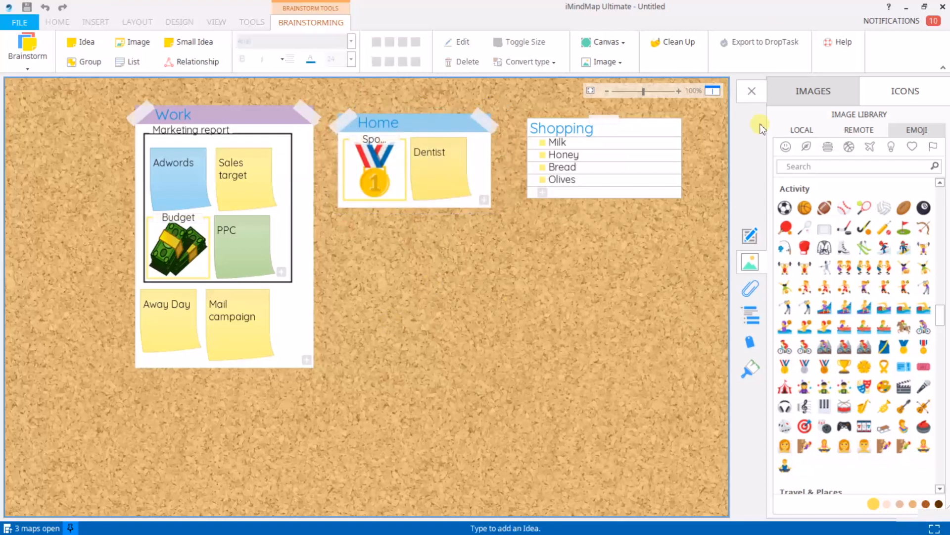
Close the image library and draw a relationship arrow from Adwords to PPC in Marketing report.
left_click(751, 92)
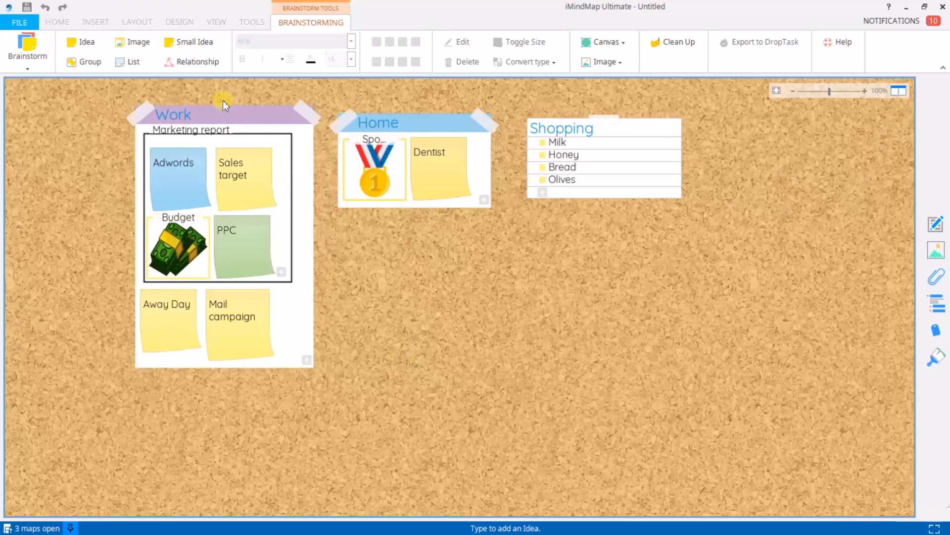
left_click(188, 65)
left_click(196, 195)
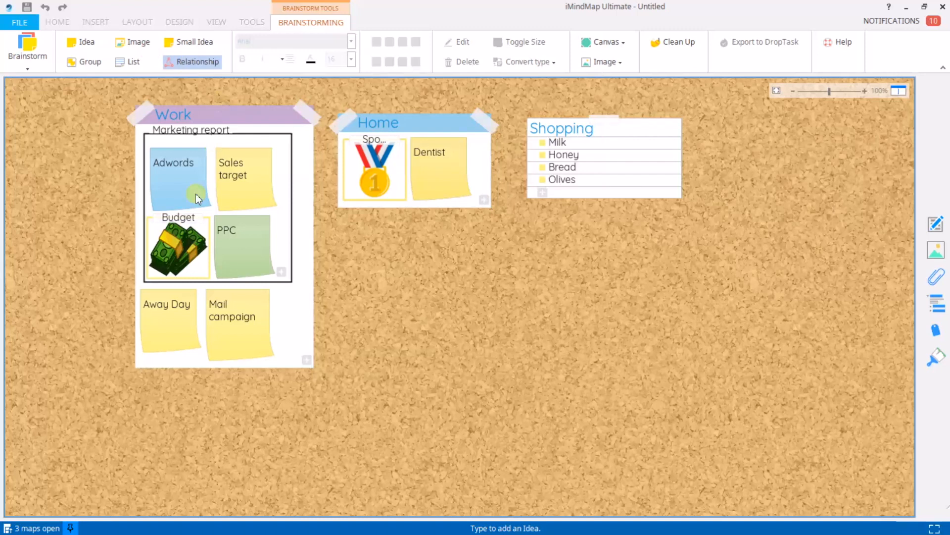
left_click(182, 185)
left_click_drag(198, 201, 251, 255)
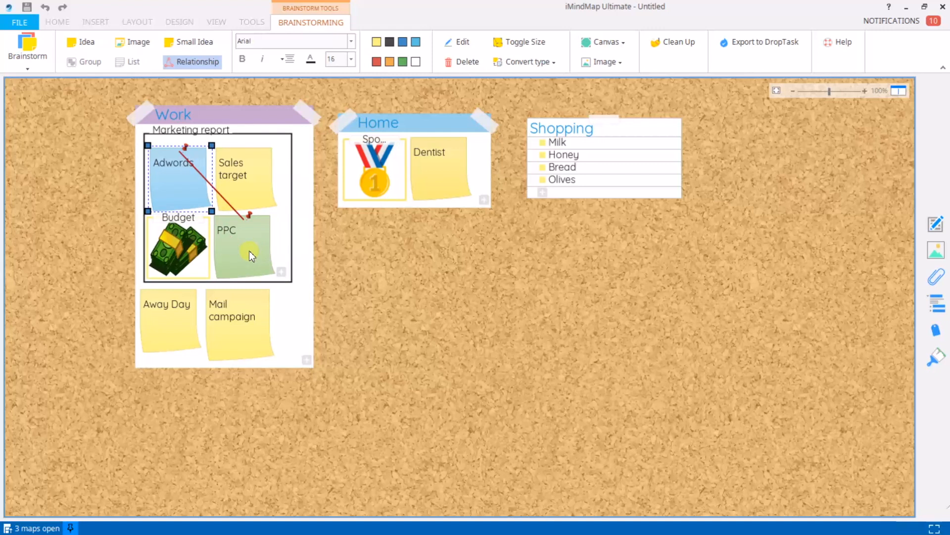
left_click(404, 439)
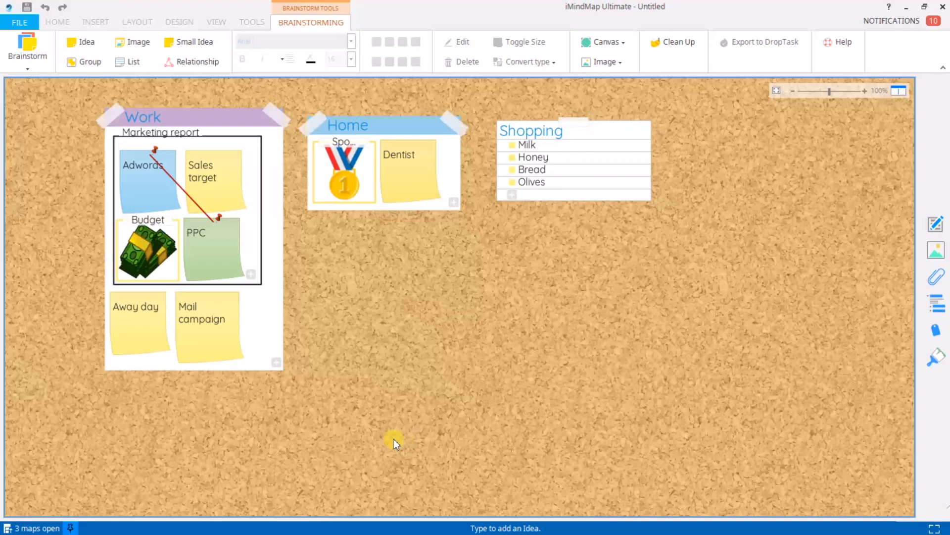
Give Away day a three-line note: 'London team away day', 'March 2019', and a contact phone number.
left_click(137, 325)
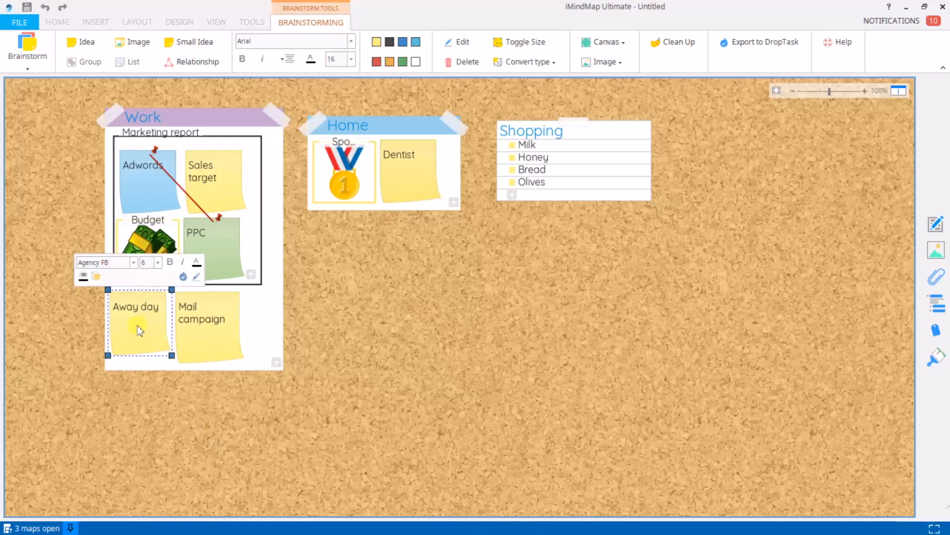
left_click(937, 225)
left_click(825, 146)
type("London team away day")
key("Return")
type("March 2019")
key("Return")
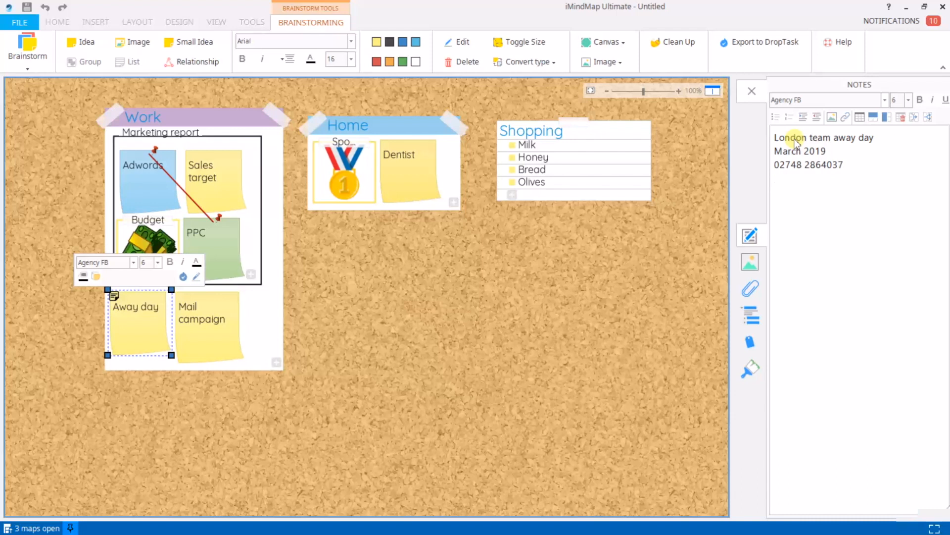
left_click(752, 91)
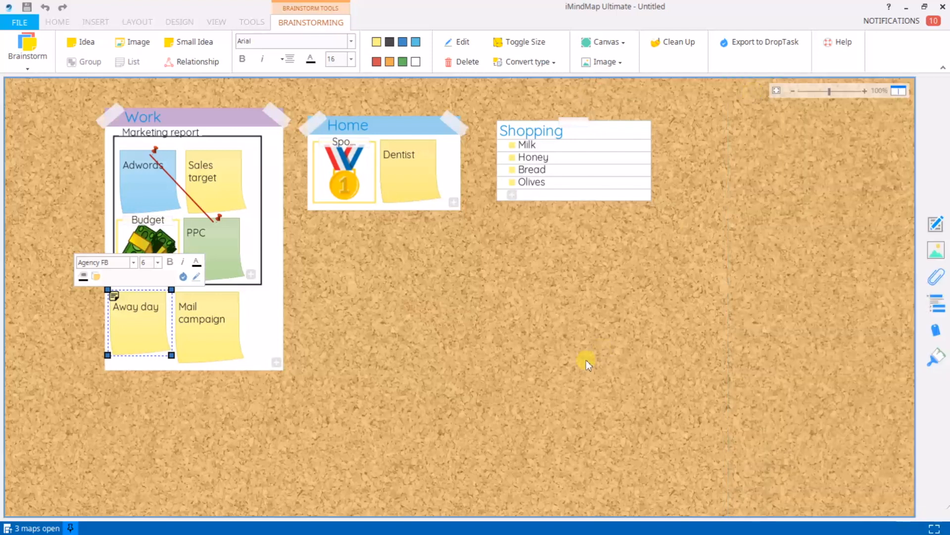
left_click(525, 362)
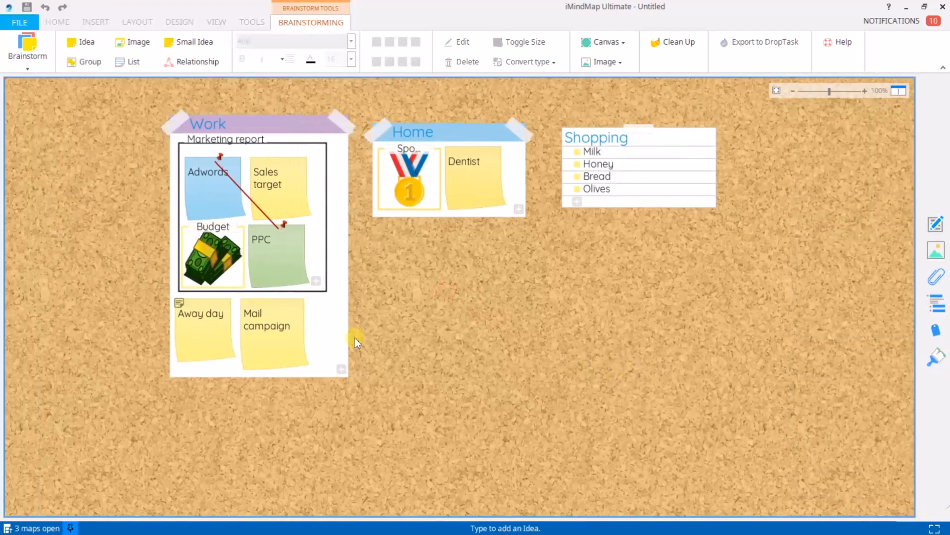
left_click(179, 303)
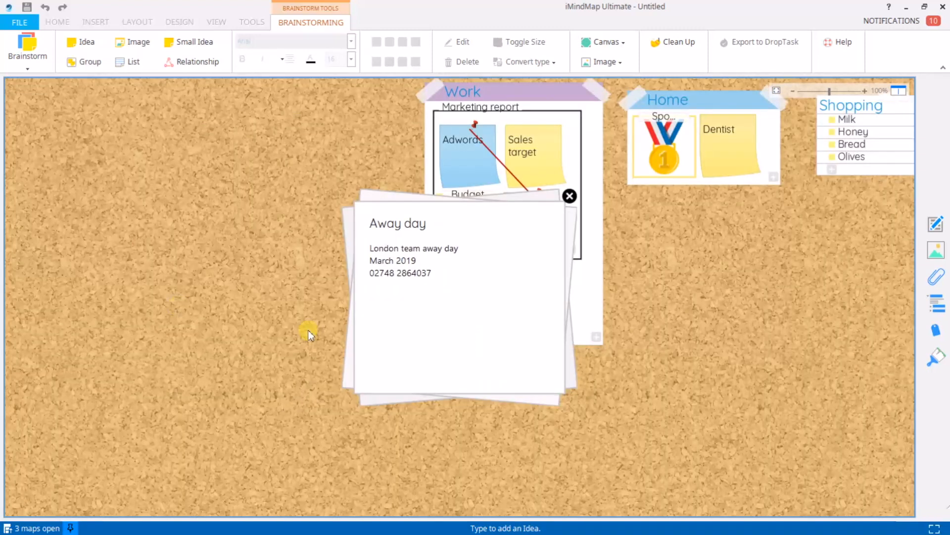
left_click(571, 196)
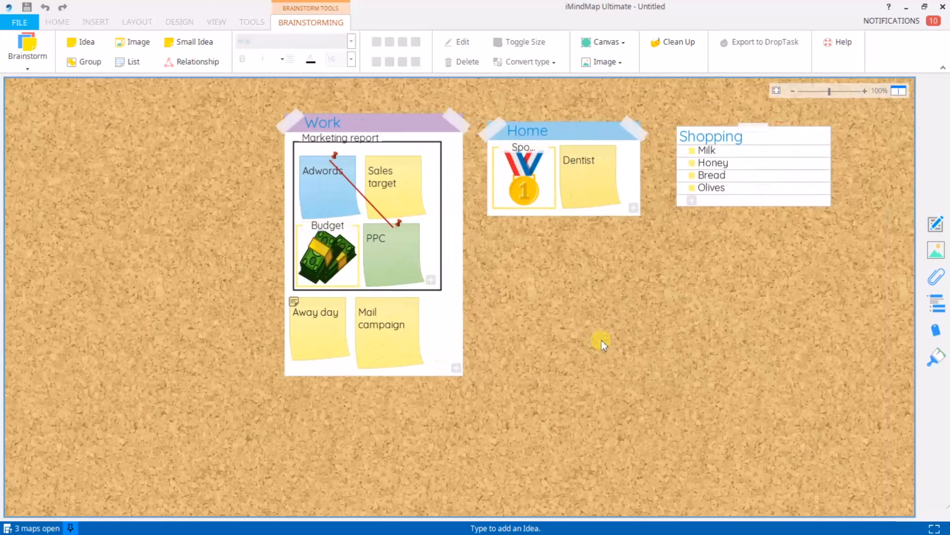